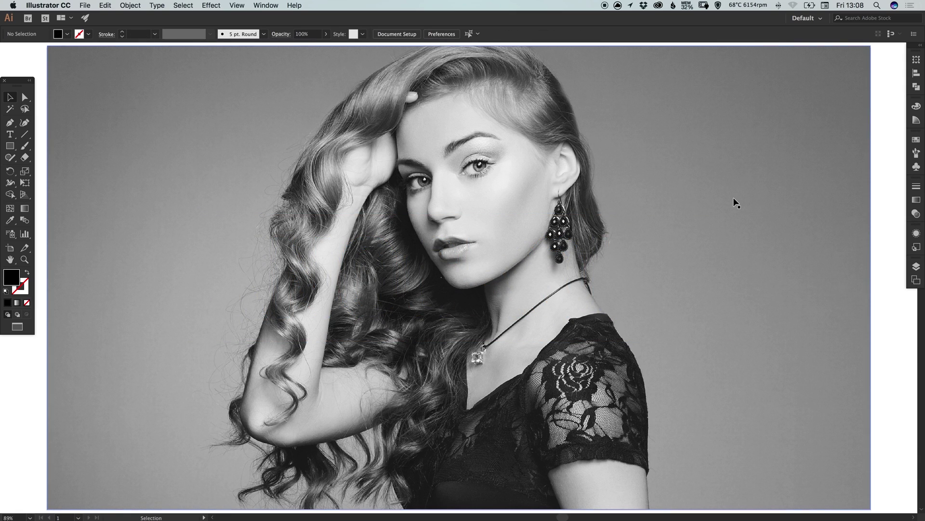
# Lock the portrait photo in place with Object > Lock > Selection.
pyautogui.click(736, 195)
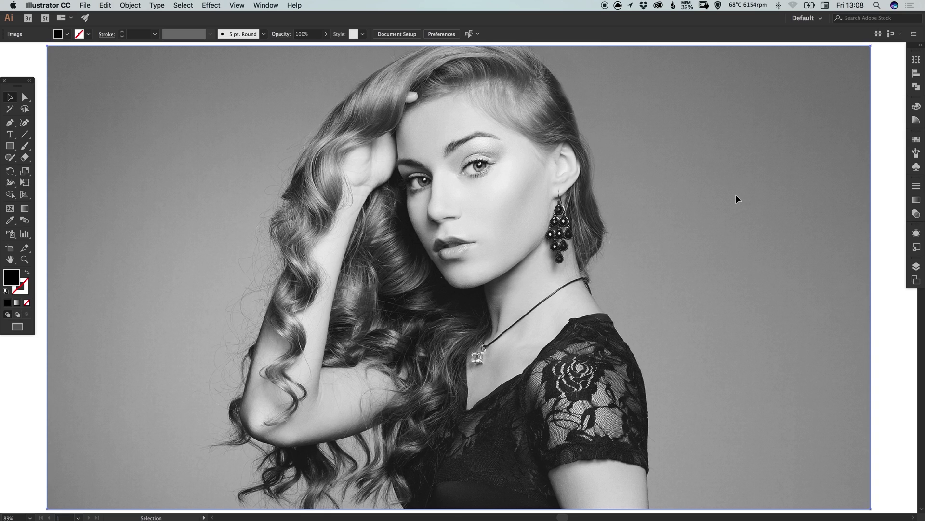
pyautogui.click(129, 4)
pyautogui.moveTo(156, 60)
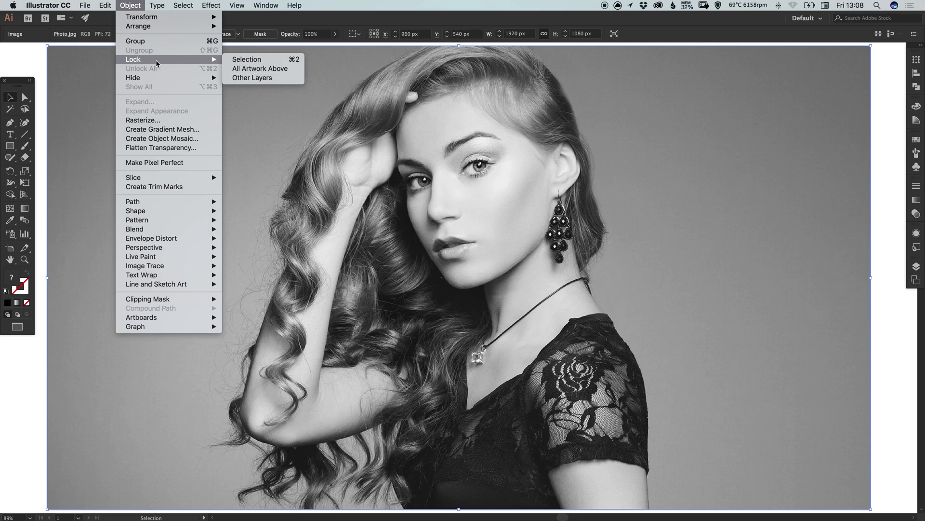
pyautogui.click(264, 60)
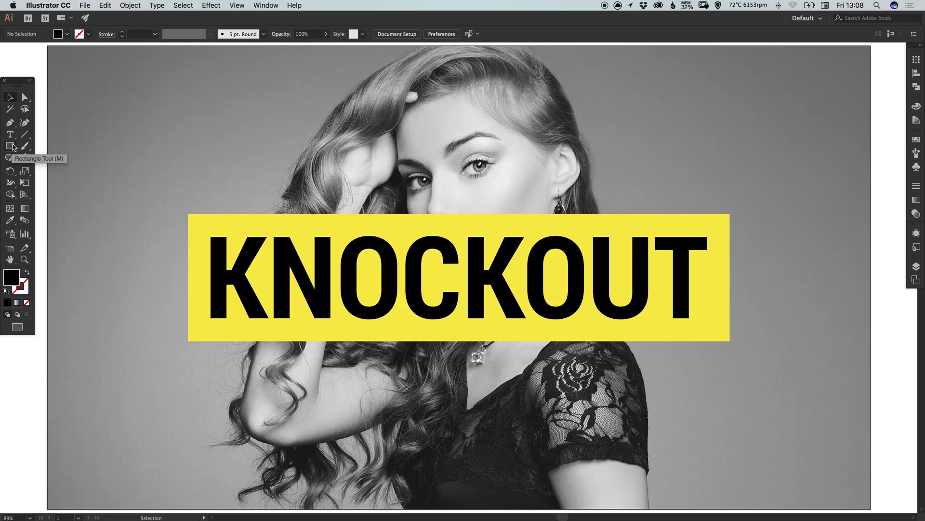
# Draw a red-filled rectangle, about 975 by 258 px, across the top of the portrait.
pyautogui.click(12, 150)
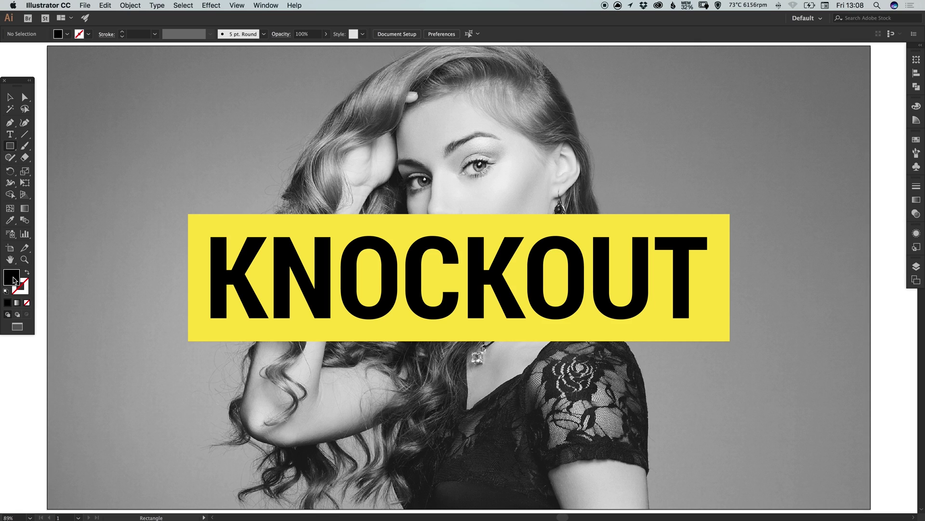
pyautogui.doubleClick(15, 277)
pyautogui.click(569, 247)
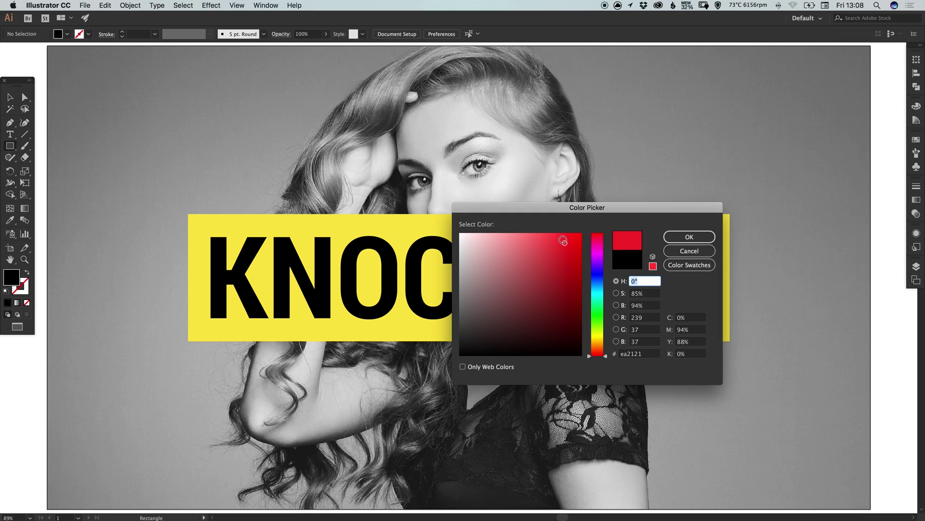
pyautogui.click(695, 237)
pyautogui.moveTo(175, 84)
pyautogui.mouseDown()
pyautogui.moveTo(582, 186)
pyautogui.moveTo(593, 197)
pyautogui.mouseUp()
pyautogui.press('v')
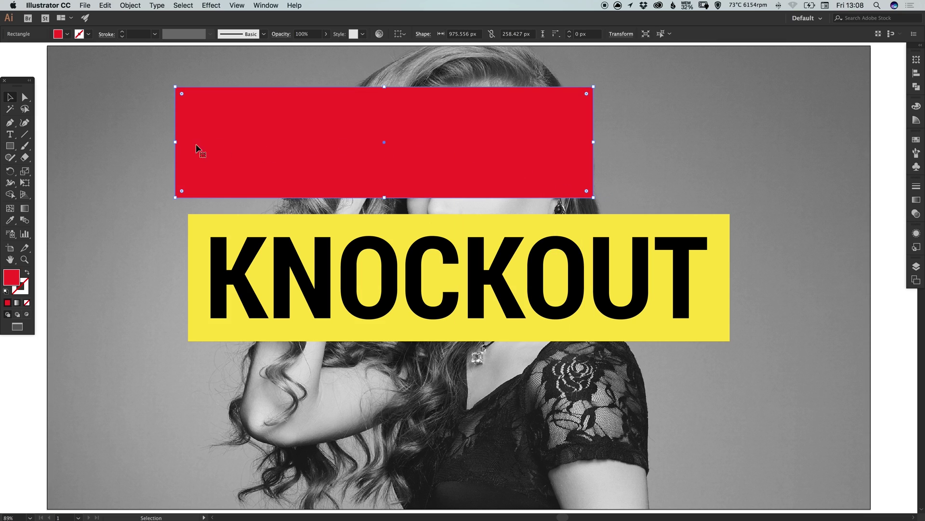
pyautogui.click(10, 134)
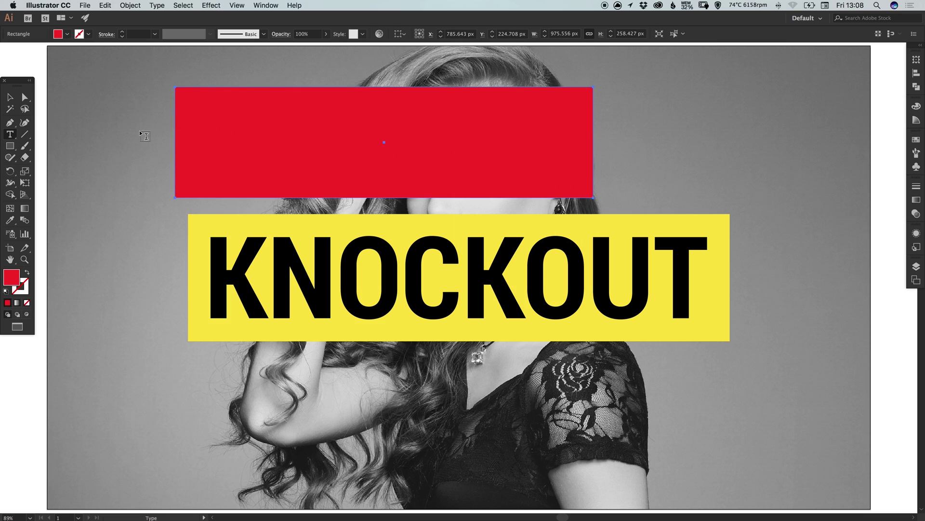
# Add large placeholder text 'dfdfdfdfdfd' and position it over the red rectangle.
pyautogui.click(159, 130)
pyautogui.press('Escape')
pyautogui.moveTo(188, 131); pyautogui.dragTo(382, 181)
pyautogui.press('t')
pyautogui.tripleClick(279, 155)
pyautogui.write('dfdfdfdfdfd')
pyautogui.click(9, 99)
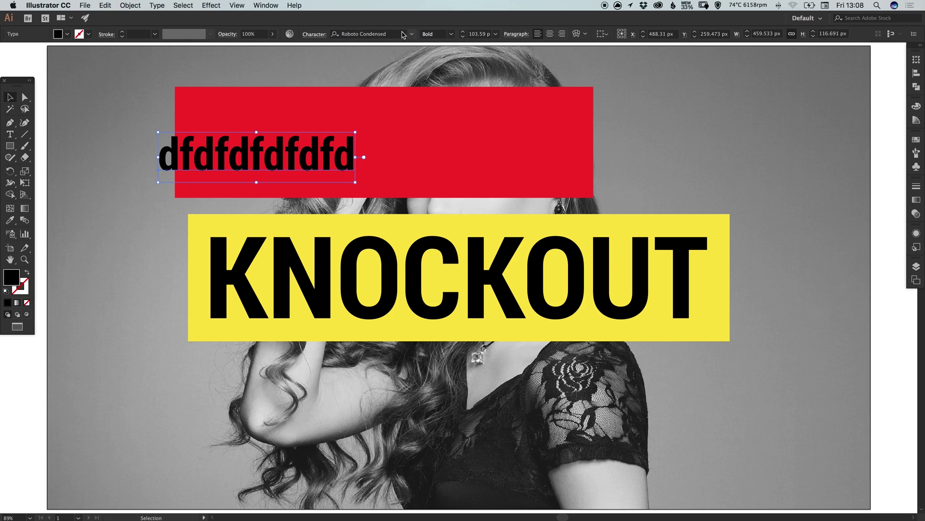
pyautogui.moveTo(354, 158); pyautogui.dragTo(515, 102)
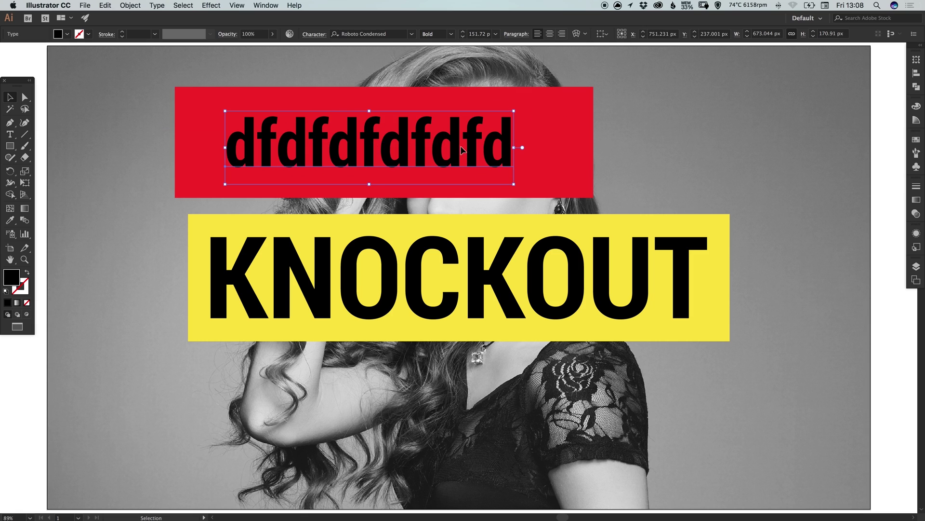
pyautogui.moveTo(524, 182); pyautogui.dragTo(575, 196)
pyautogui.moveTo(470, 154); pyautogui.dragTo(462, 151)
# Delete the red rectangle together with its placeholder text.
pyautogui.press('super+shift+a')
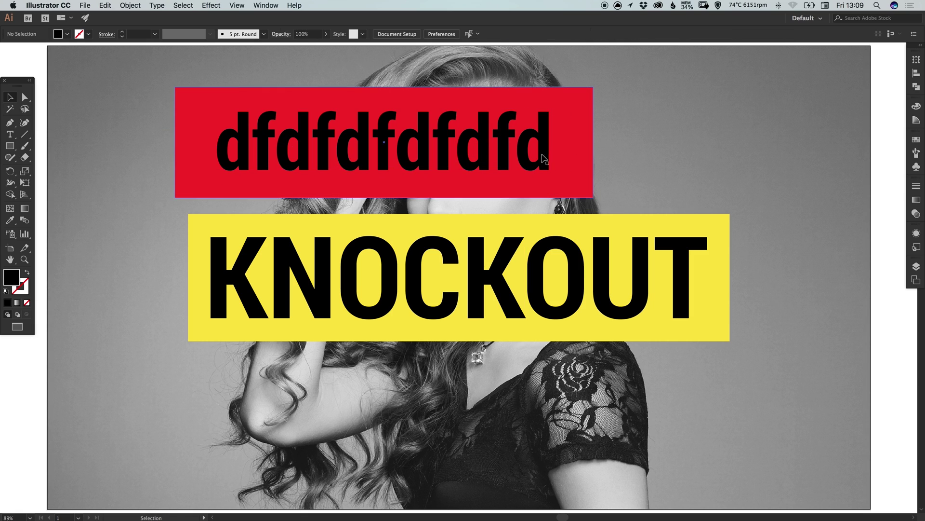
pyautogui.click(490, 155)
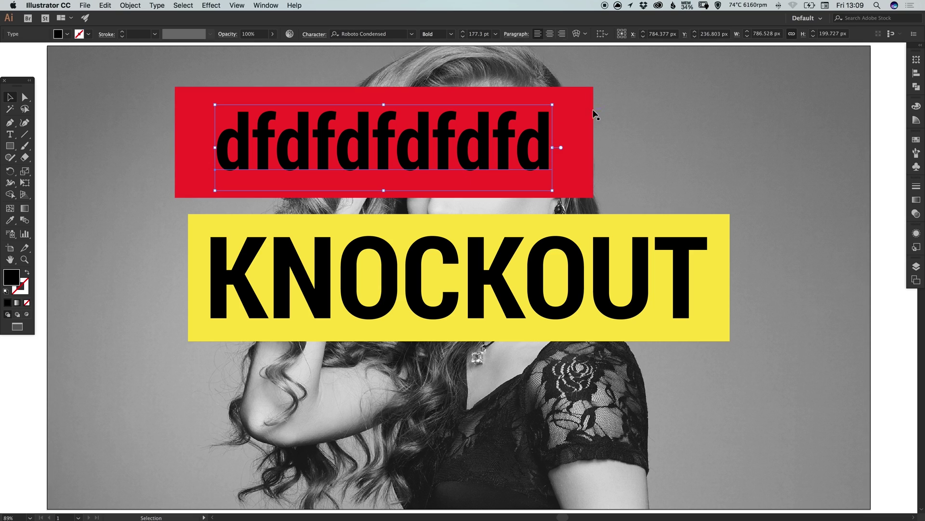
pyautogui.press('Delete')
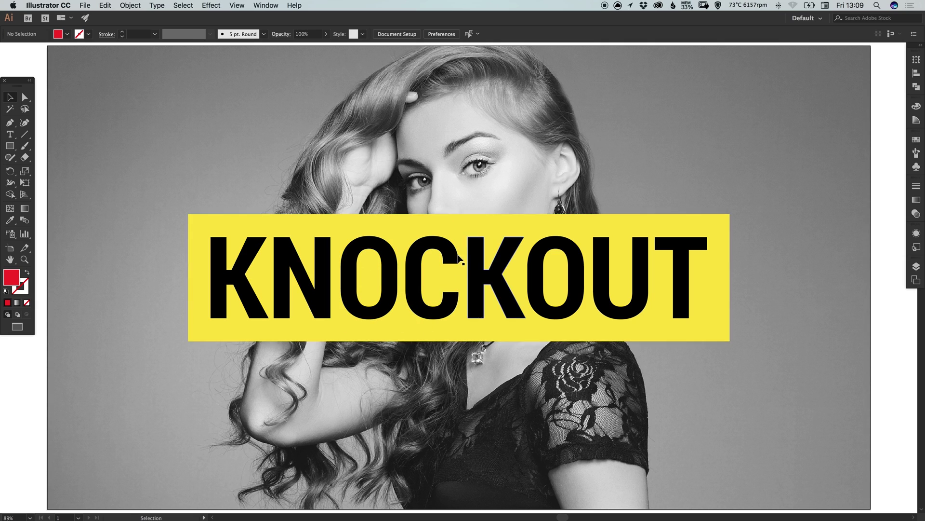
# Redo to restore the red rectangle, then convert its 'dfdfdfdfdfd' text to outlines.
pyautogui.press('super+shift+z')
pyautogui.press('super+shift+z')
pyautogui.press('super+shift+z')
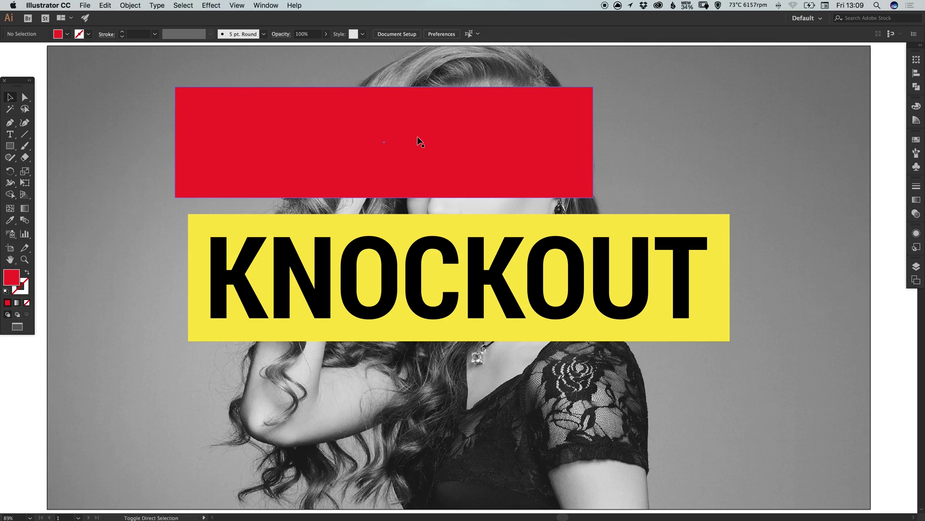
pyautogui.click(193, 152)
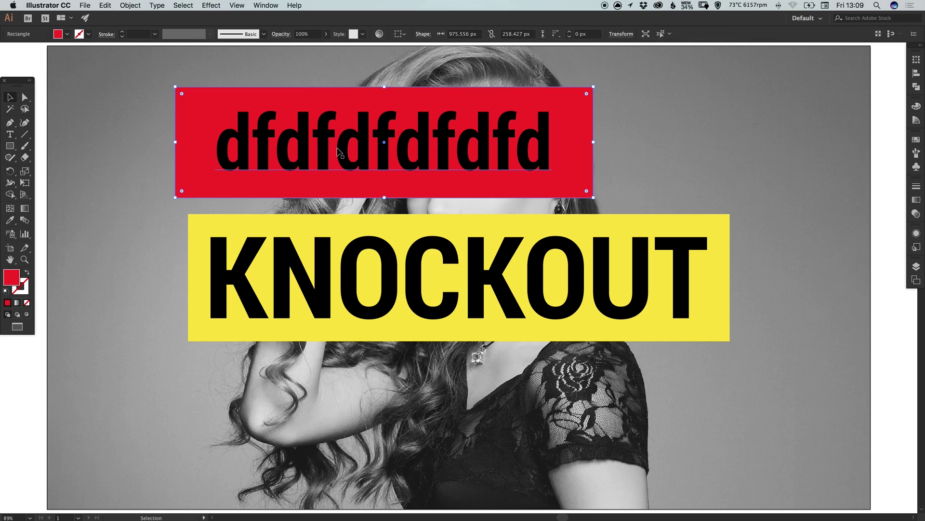
pyautogui.click(339, 153)
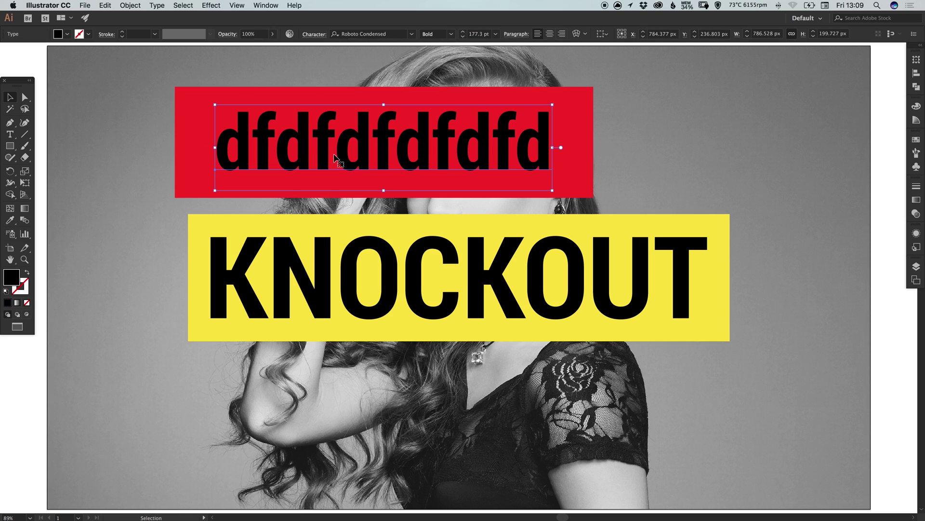
pyautogui.click(157, 6)
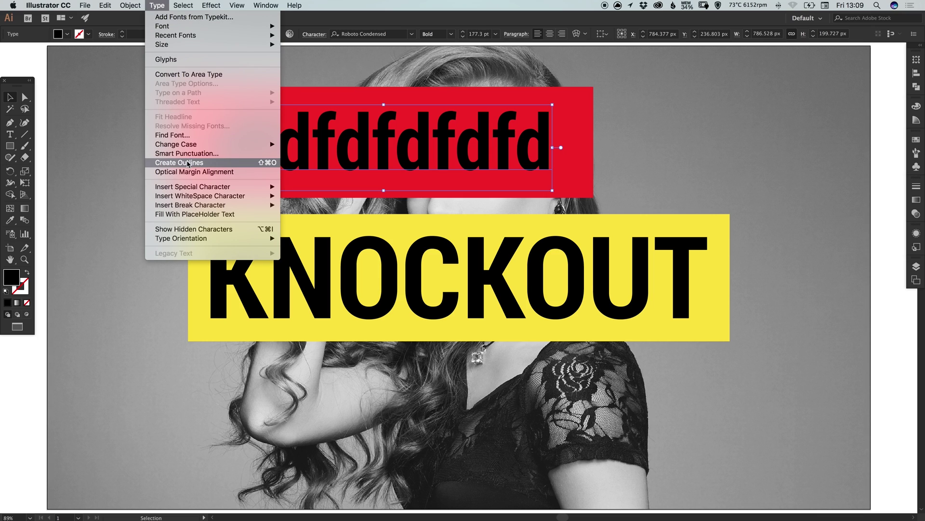
pyautogui.click(219, 165)
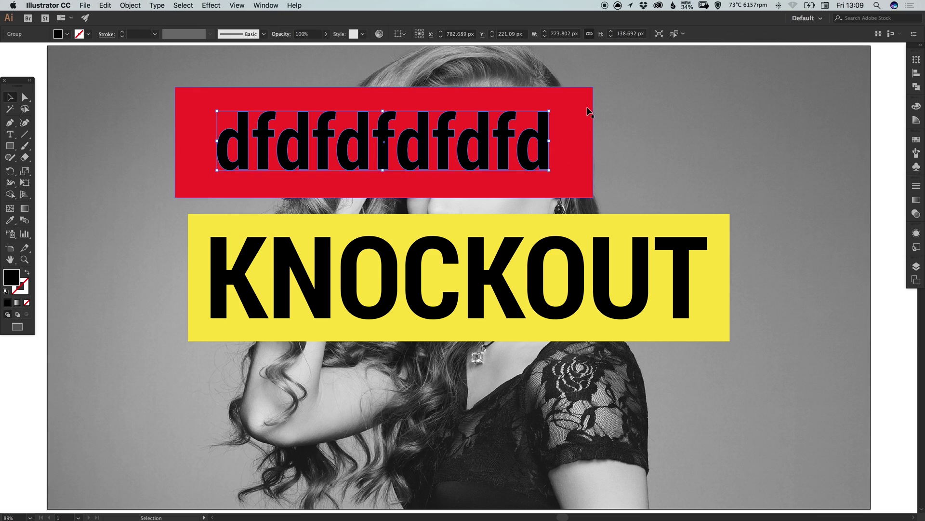
pyautogui.click(606, 104)
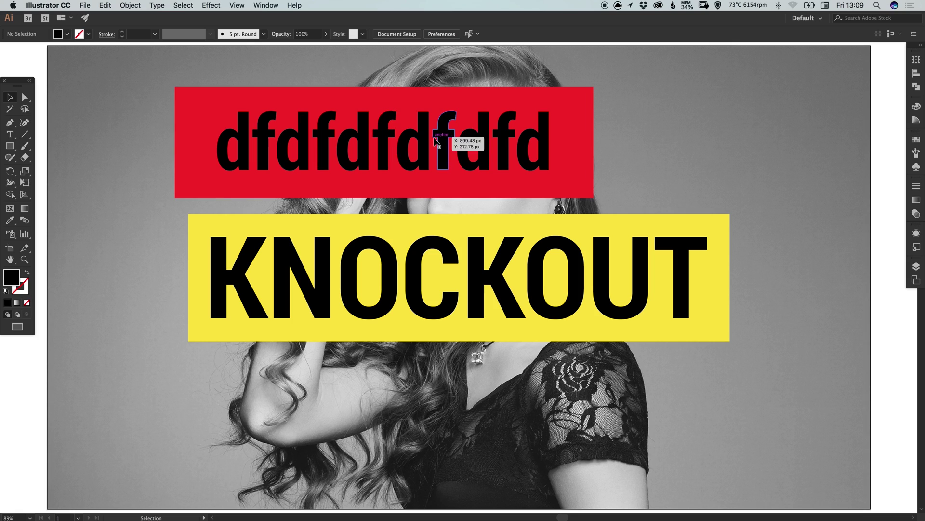
# Check the artwork in Outline view and convert the placeholder text to outlines with Shift+Cmd+O.
pyautogui.press('super+y')
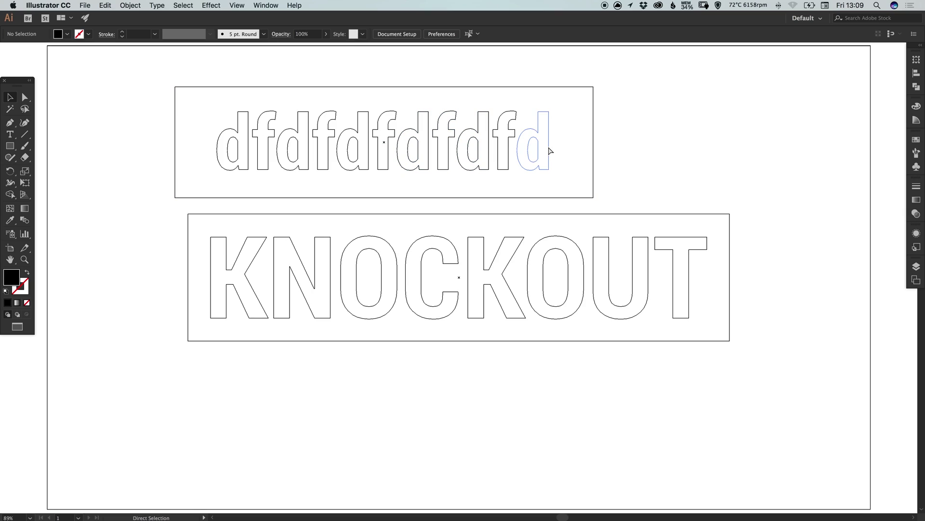
pyautogui.press('super+y')
pyautogui.press('super+a')
pyautogui.click(645, 131)
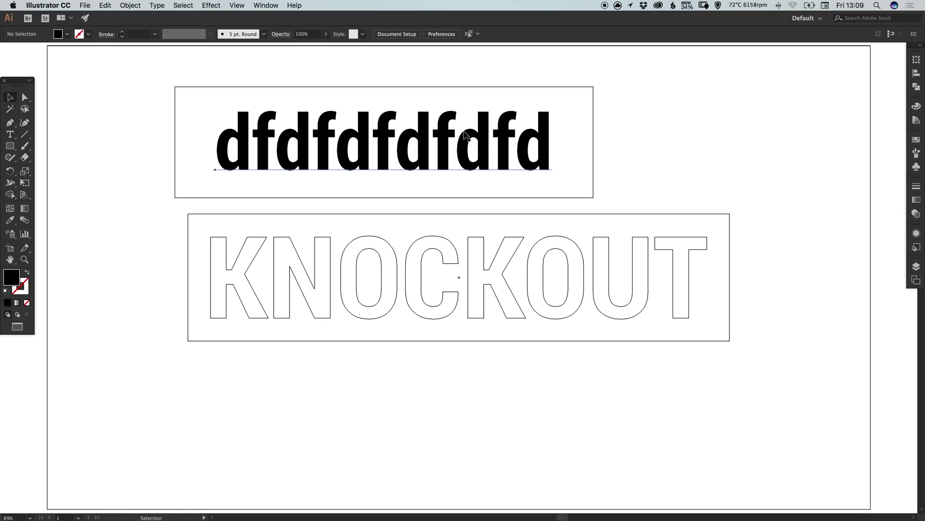
pyautogui.click(364, 141)
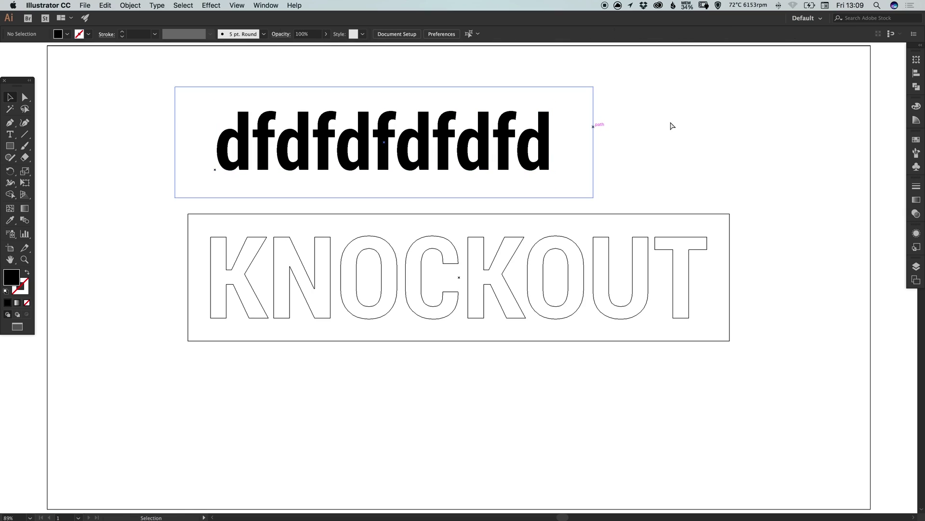
pyautogui.press('shift+super+o')
pyautogui.click(677, 130)
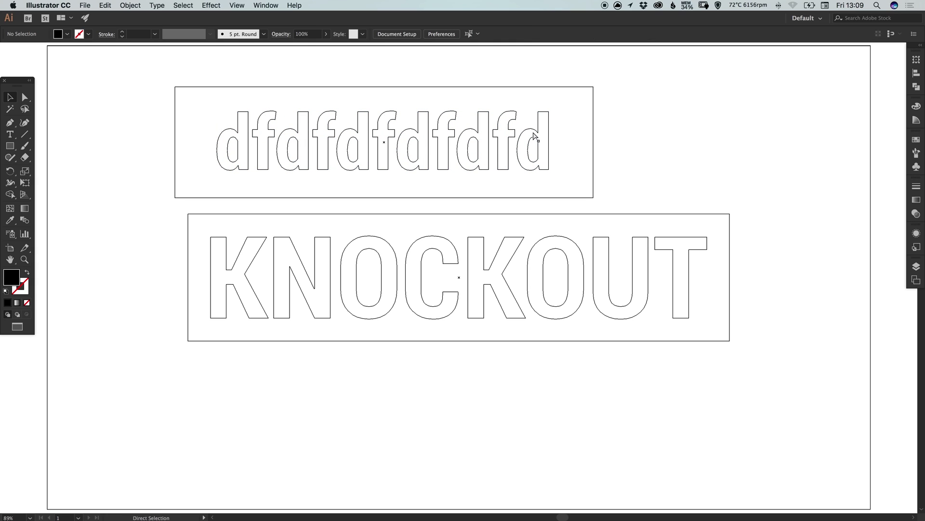
# Return to Preview and delete the red rectangle covering the eyes.
pyautogui.press('super+y')
pyautogui.click(563, 116)
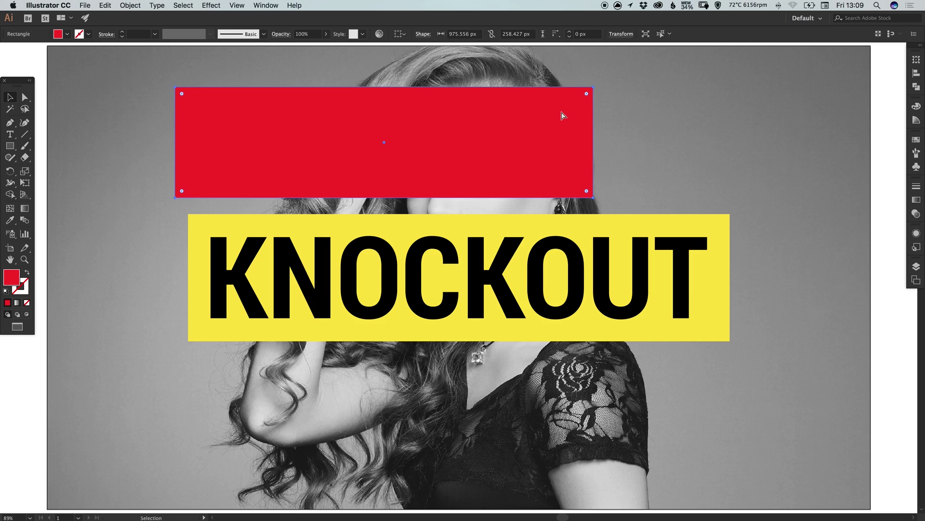
pyautogui.press('Delete')
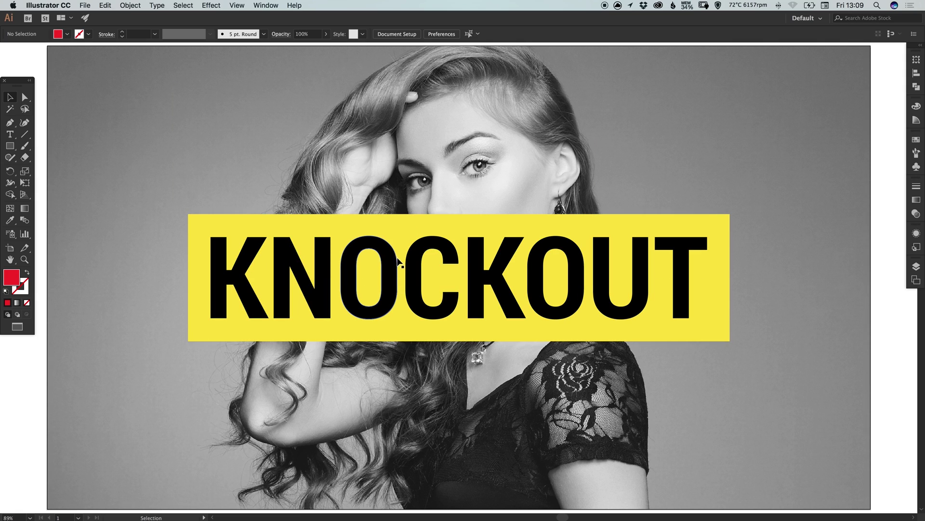
# Copy the KNOCKOUT lettering to the clipboard.
pyautogui.click(428, 258)
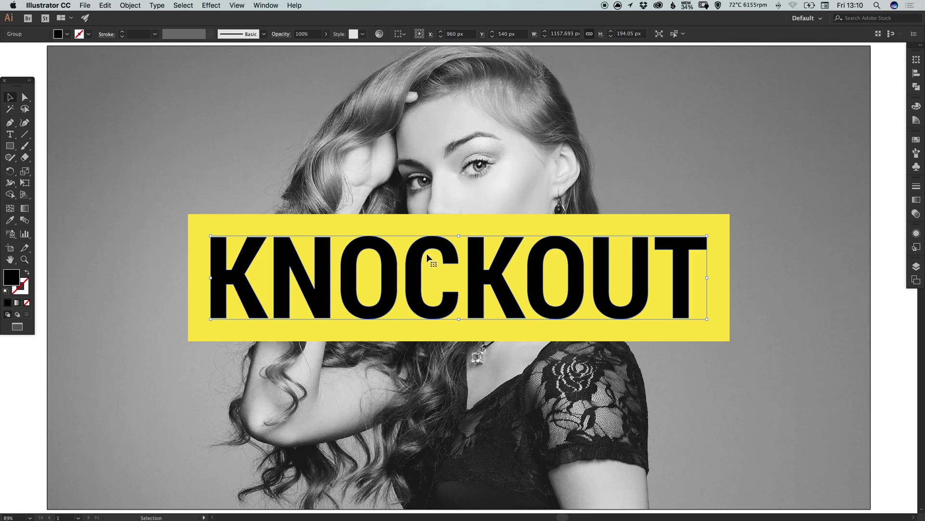
pyautogui.click(106, 6)
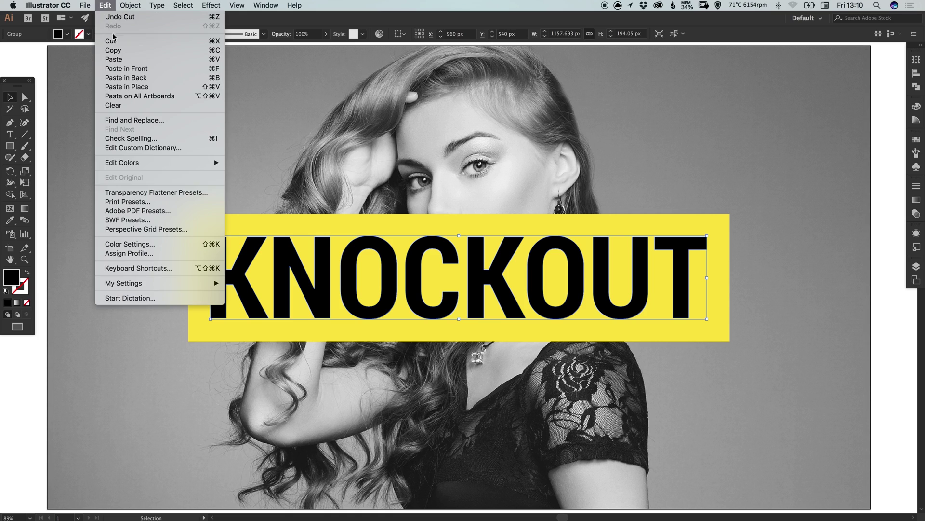
pyautogui.click(116, 52)
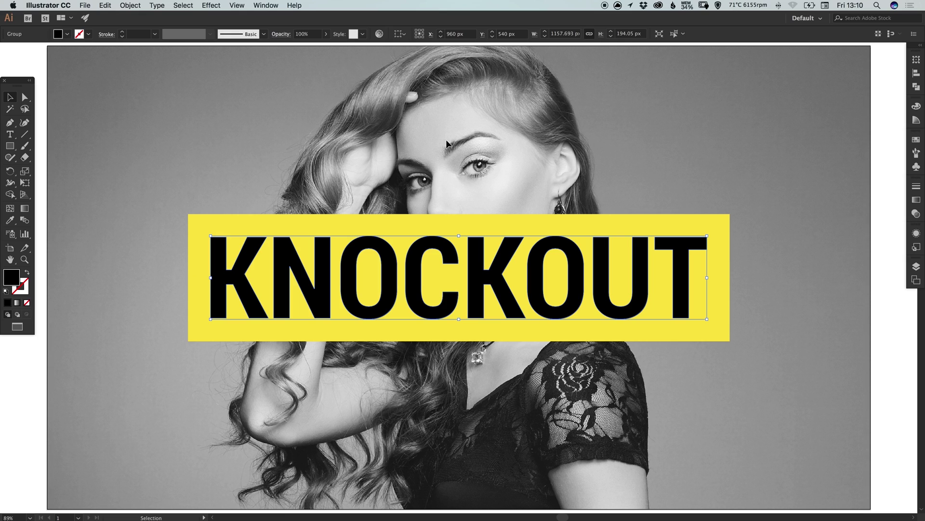
pyautogui.press('super+f')
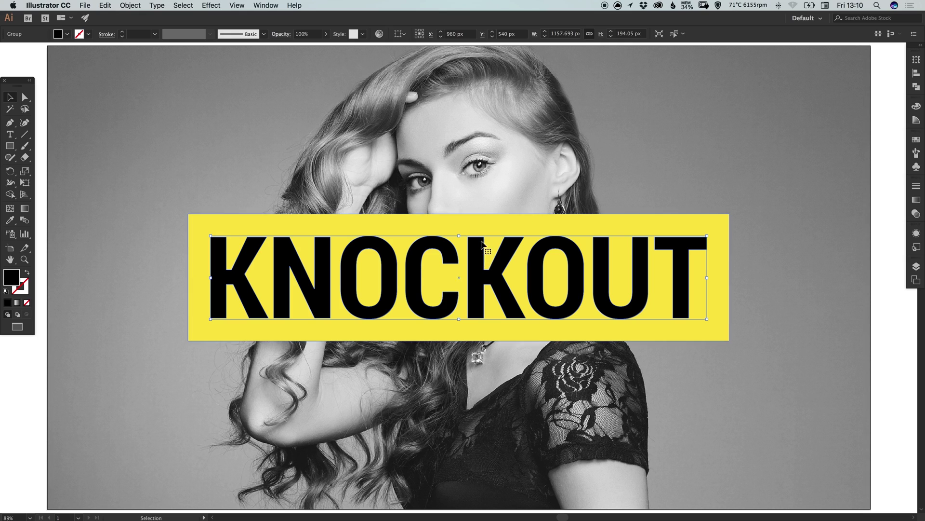
# Subtract the letters from the yellow band using Pathfinder Minus Front.
pyautogui.keyDown('shift'); pyautogui.click(510, 222); pyautogui.keyUp('shift')
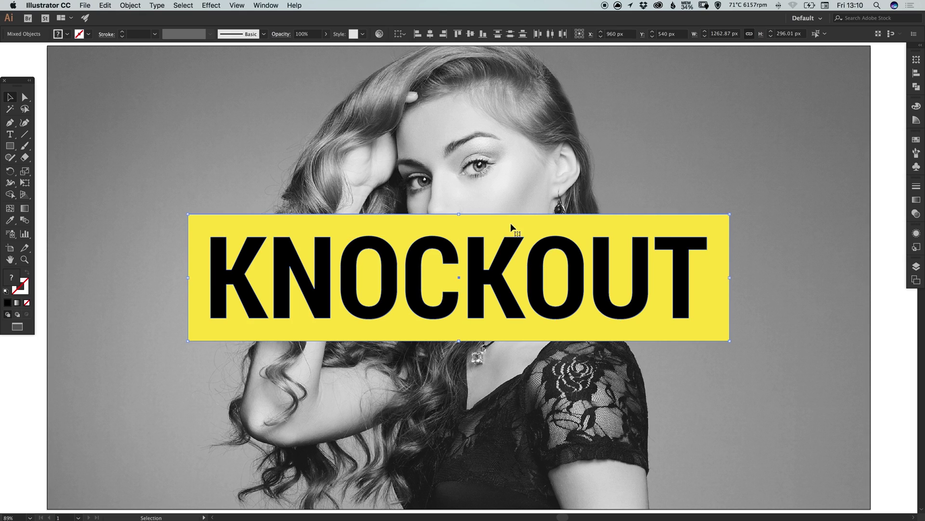
pyautogui.click(917, 89)
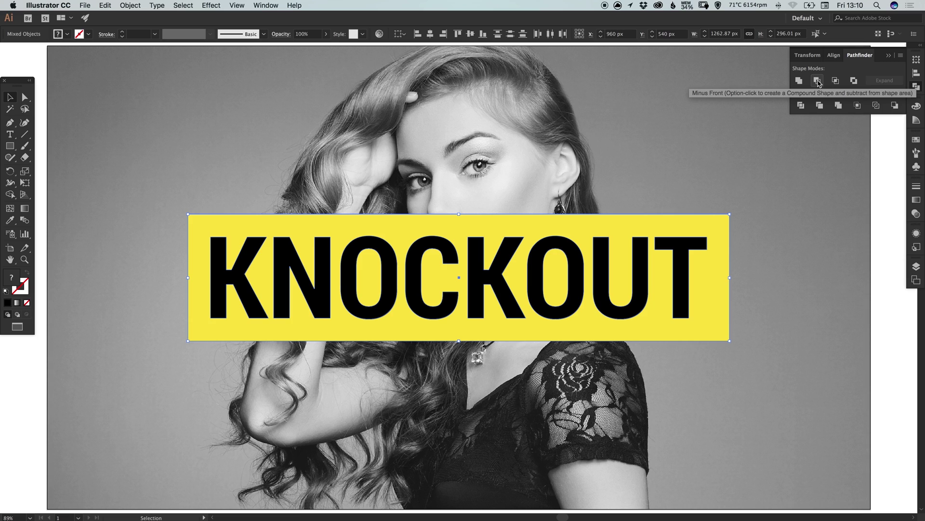
pyautogui.click(818, 81)
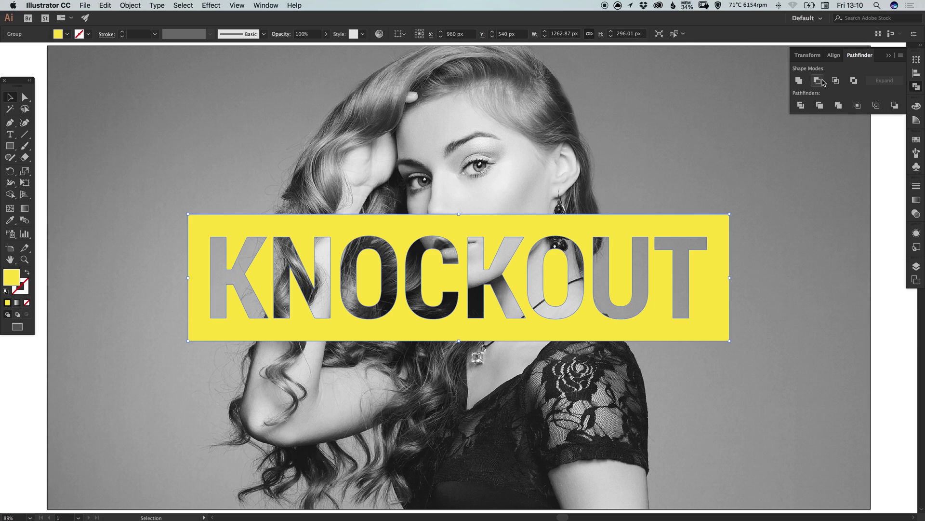
pyautogui.click(917, 86)
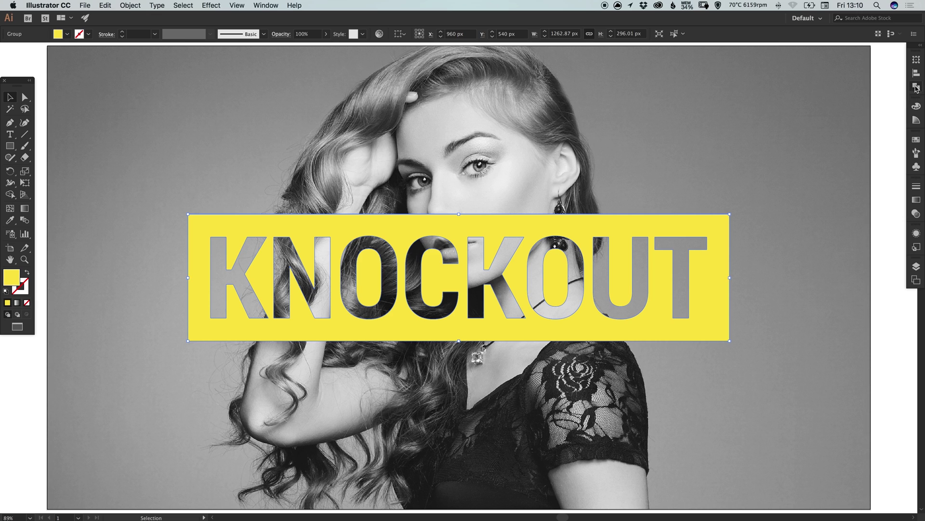
# Paste the copied KNOCKOUT lettering in place over the cut-out yellow band.
pyautogui.click(265, 6)
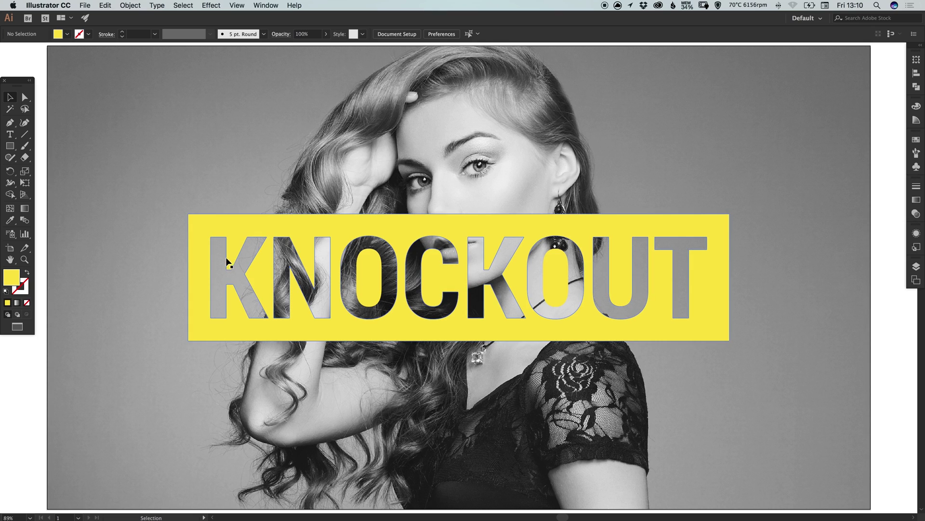
pyautogui.click(105, 6)
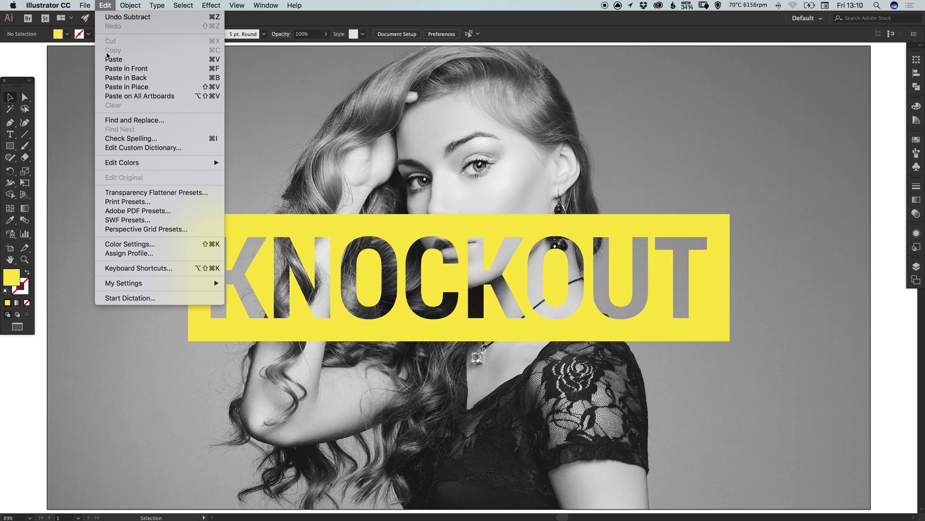
pyautogui.click(125, 87)
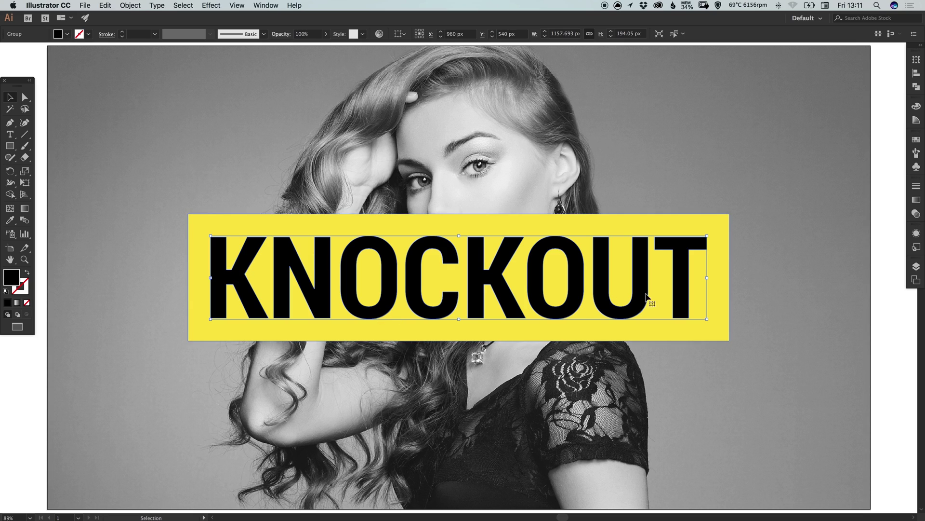
# Lower the pasted KNOCKOUT lettering's opacity to 50% in the Transparency panel.
pyautogui.click(917, 214)
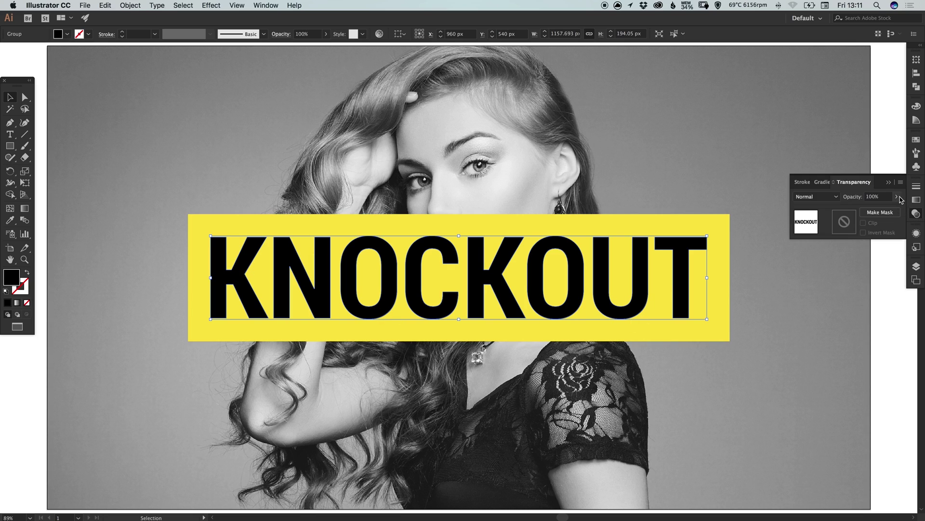
pyautogui.click(899, 198)
pyautogui.moveTo(896, 209)
pyautogui.mouseDown()
pyautogui.moveTo(859, 210)
pyautogui.moveTo(878, 211)
pyautogui.mouseUp()
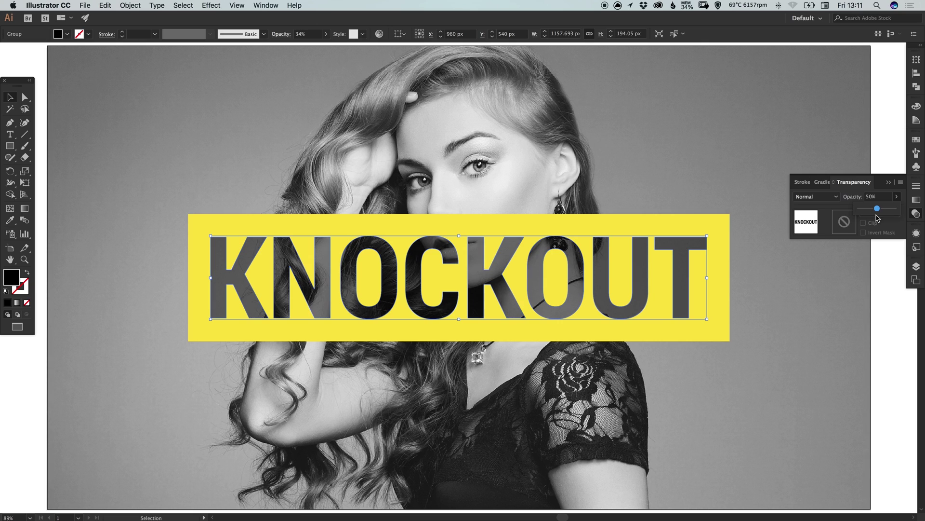
pyautogui.click(913, 217)
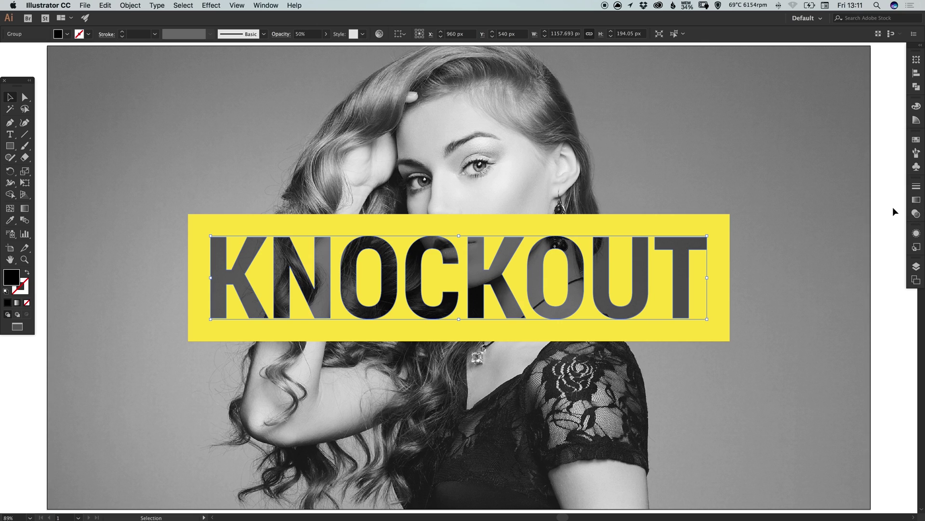
pyautogui.click(879, 222)
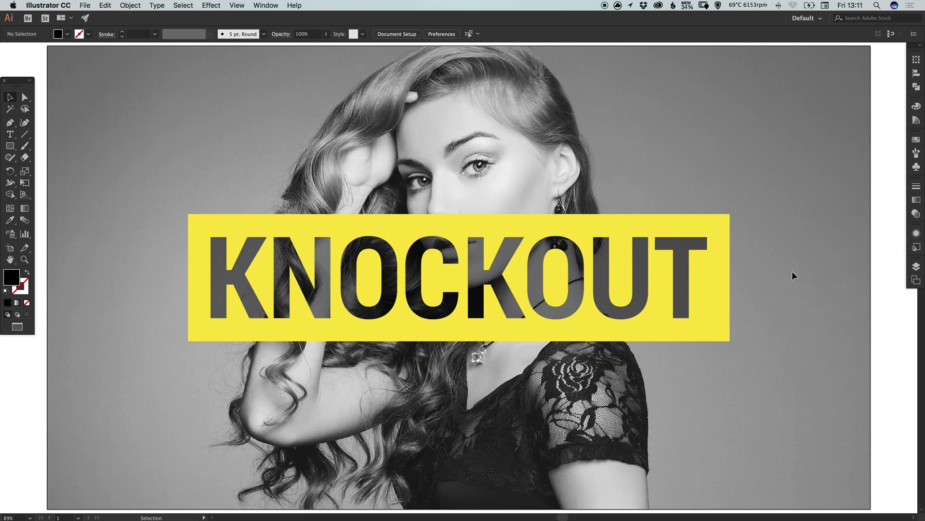
pyautogui.click(685, 247)
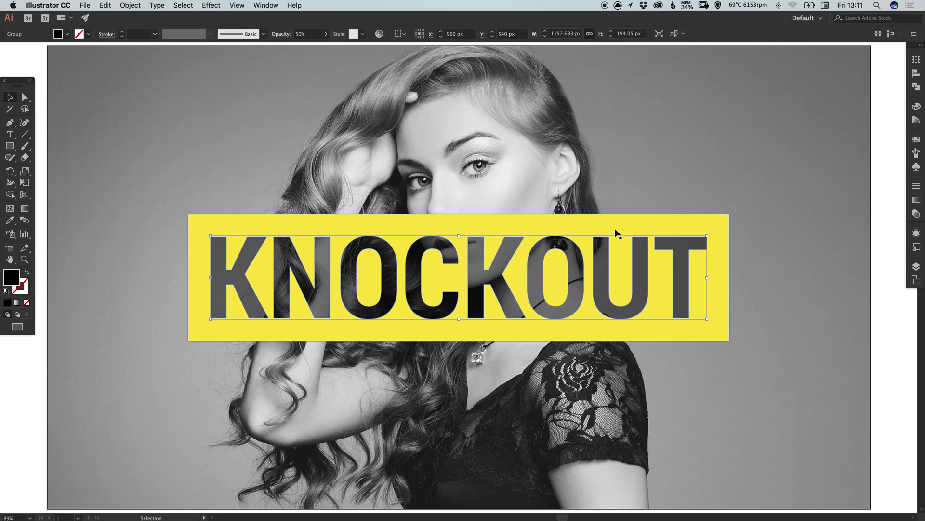
# Group the 50%-opacity letters with the yellow cutout band and test-drag the group.
pyautogui.keyDown('shift'); pyautogui.click(579, 220); pyautogui.keyUp('shift')
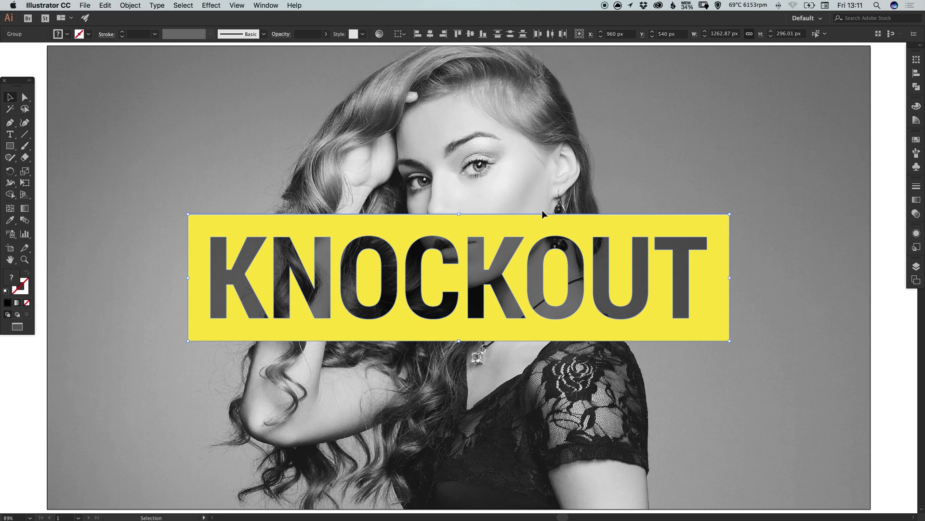
pyautogui.click(130, 5)
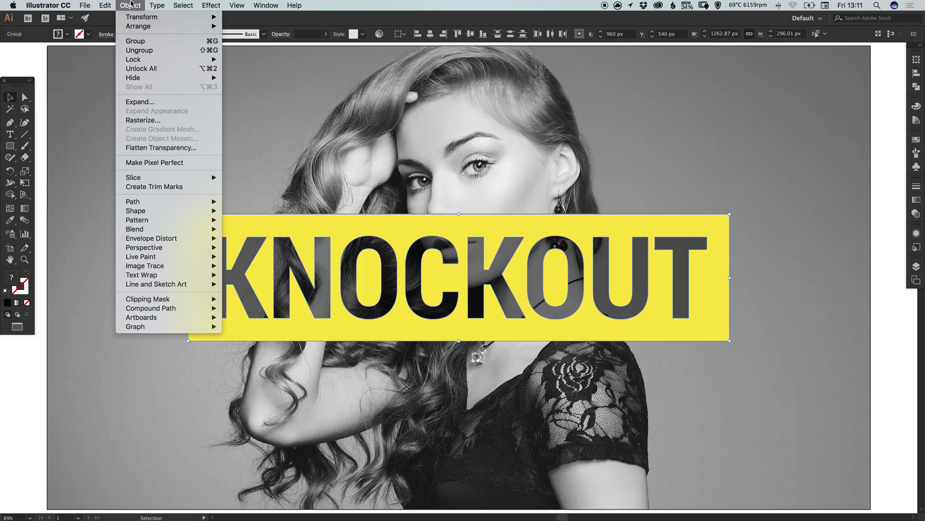
pyautogui.click(140, 39)
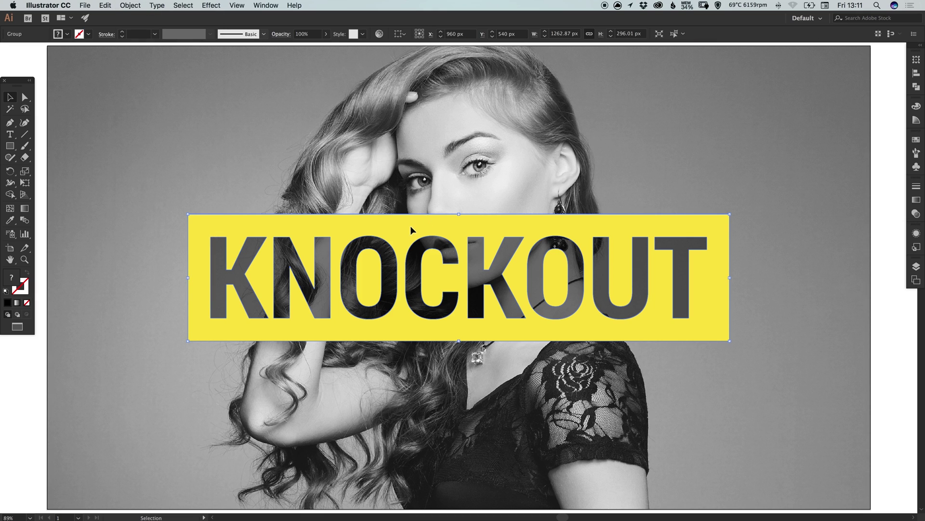
pyautogui.moveTo(562, 257); pyautogui.dragTo(445, 274)
pyautogui.press('super+z')
pyautogui.press('super+z')
pyautogui.click(796, 272)
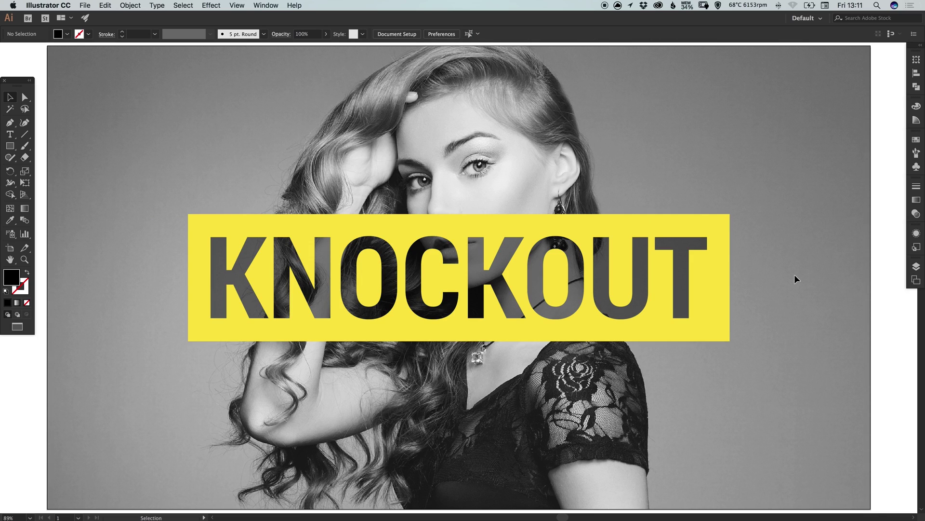